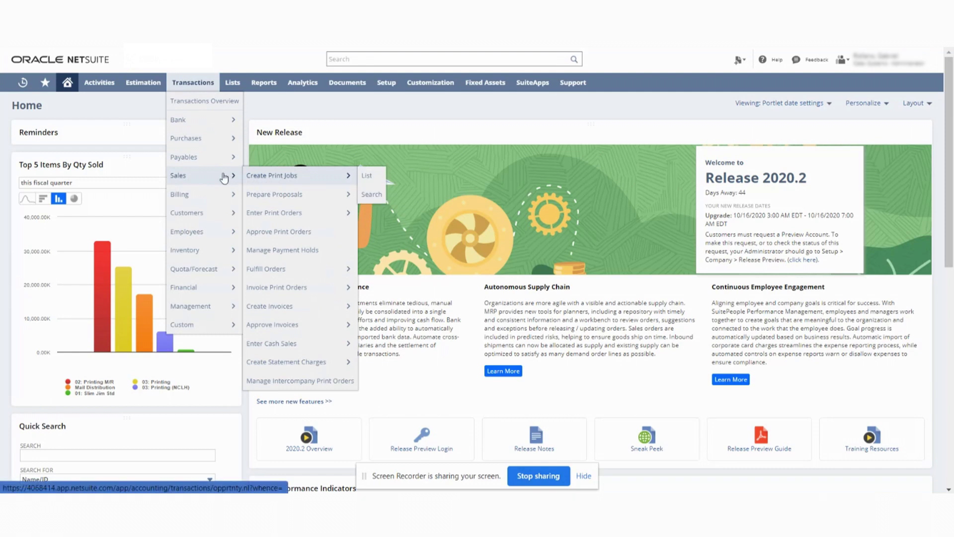
Step: Open the CPM Rebate transaction list under Payables and look through its entries
mouse_move(201, 162)
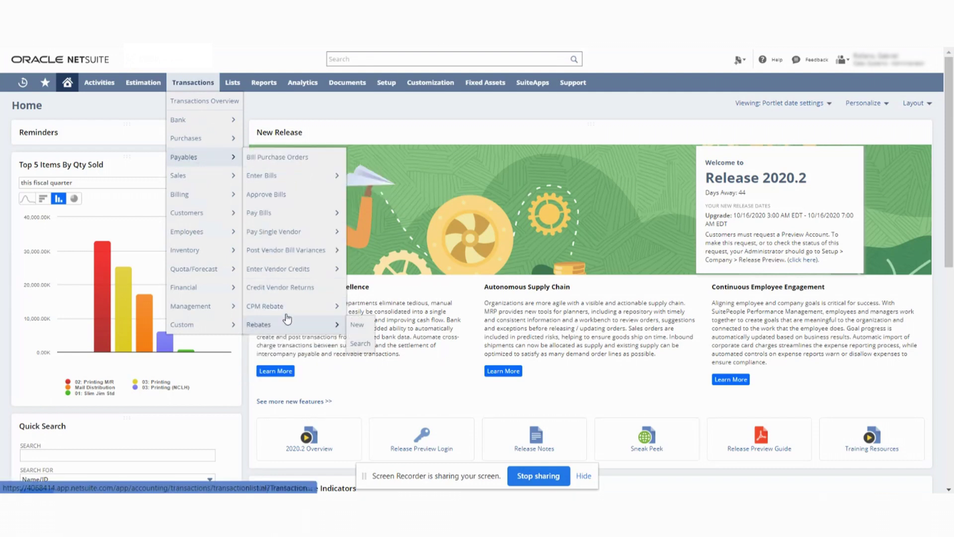
mouse_move(289, 311)
mouse_move(284, 329)
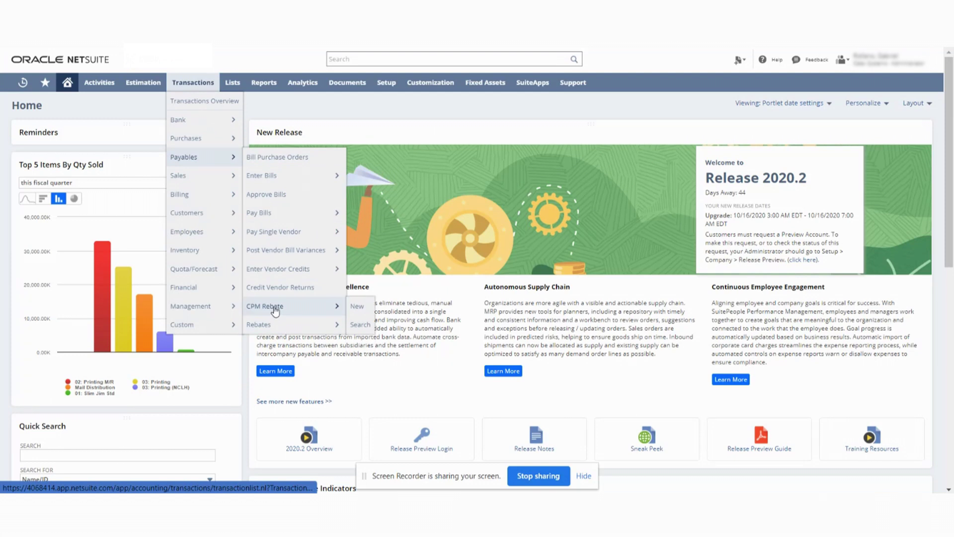
click(276, 311)
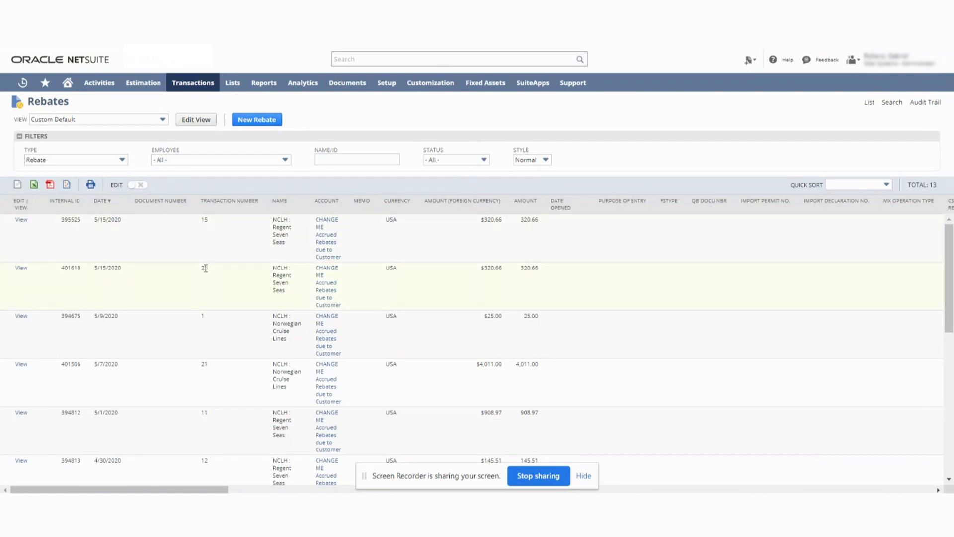
click(583, 476)
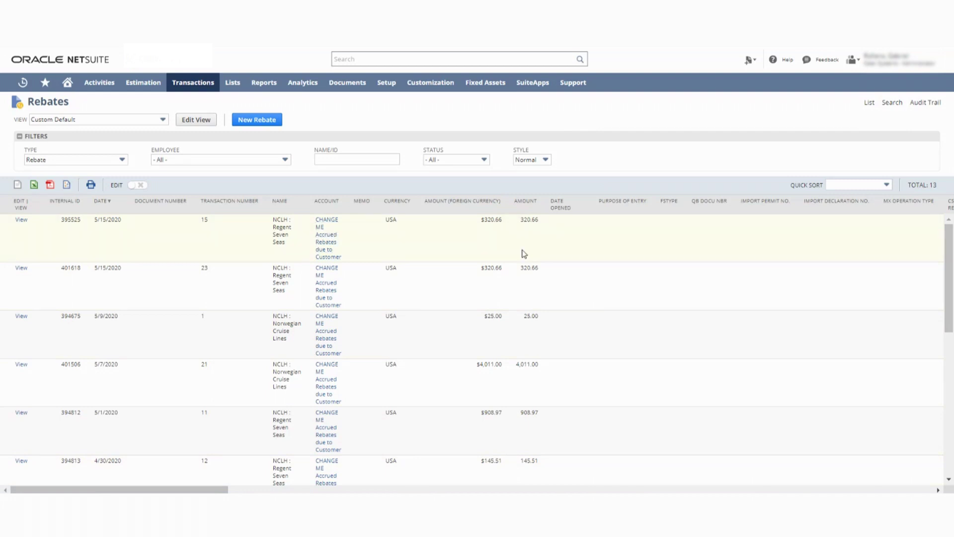
scroll(454, 375, down, 10)
scroll(406, 427, up, 10)
Step: Open the list of Rebates transactions under Payables
mouse_move(204, 85)
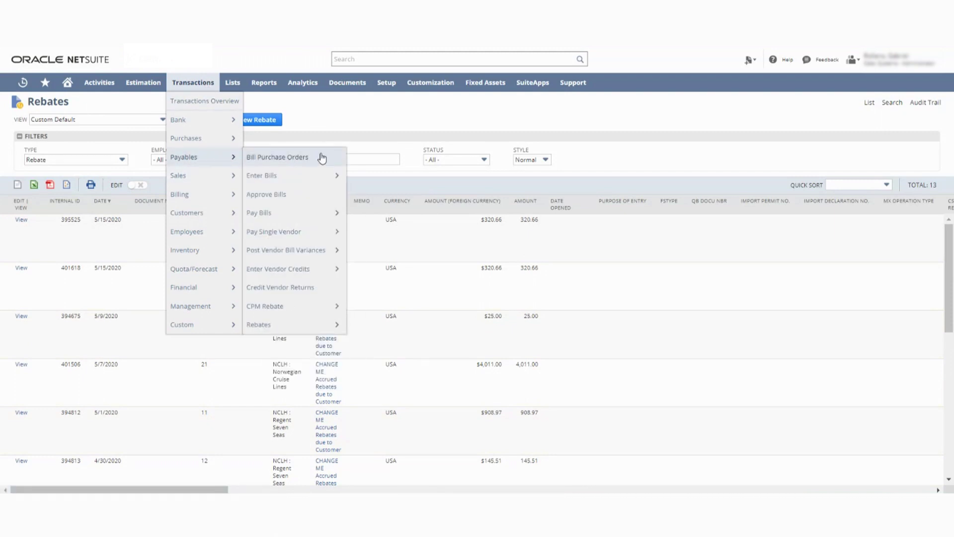
mouse_move(304, 313)
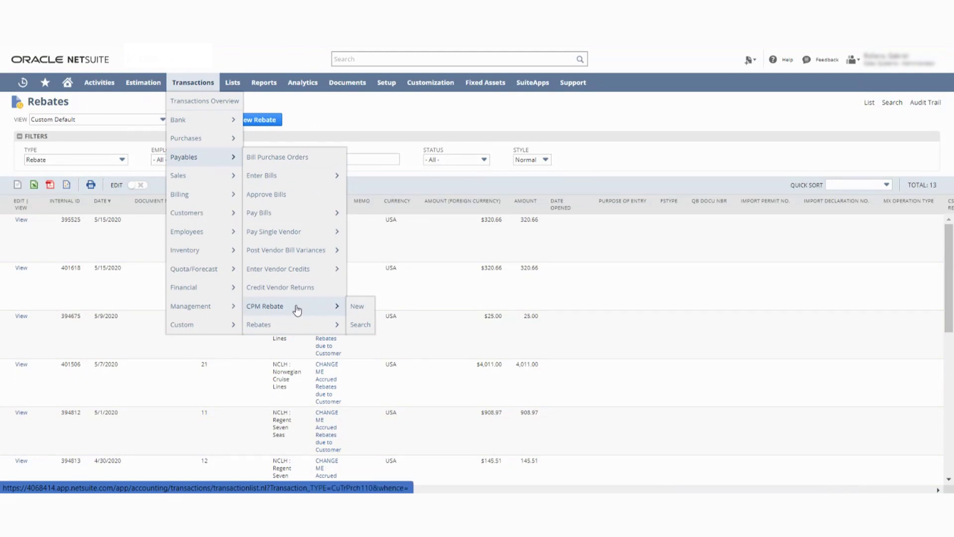
click(259, 324)
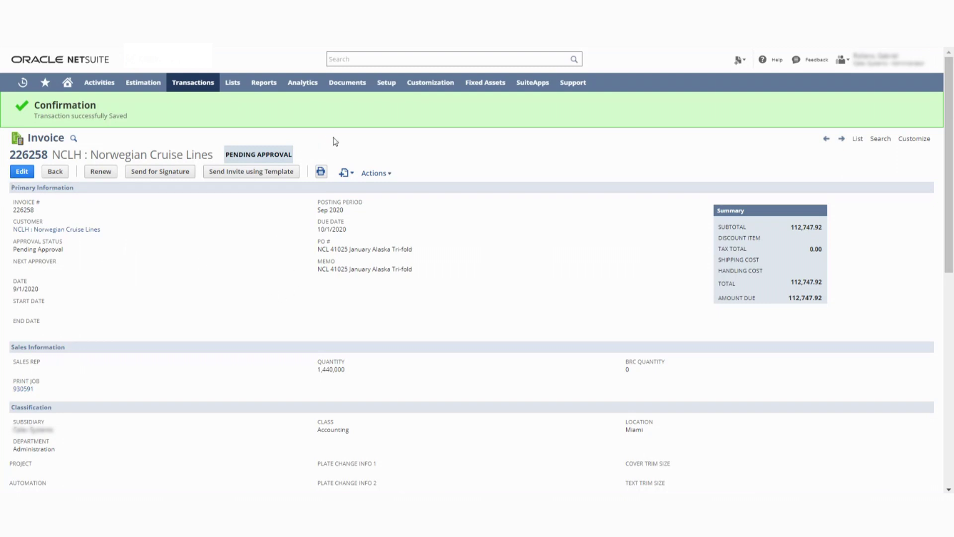
Step: Make a copy of the Norwegian Cruise Lines invoice and clear the copy's Rebate Line Total and Rebate fields
mouse_move(390, 178)
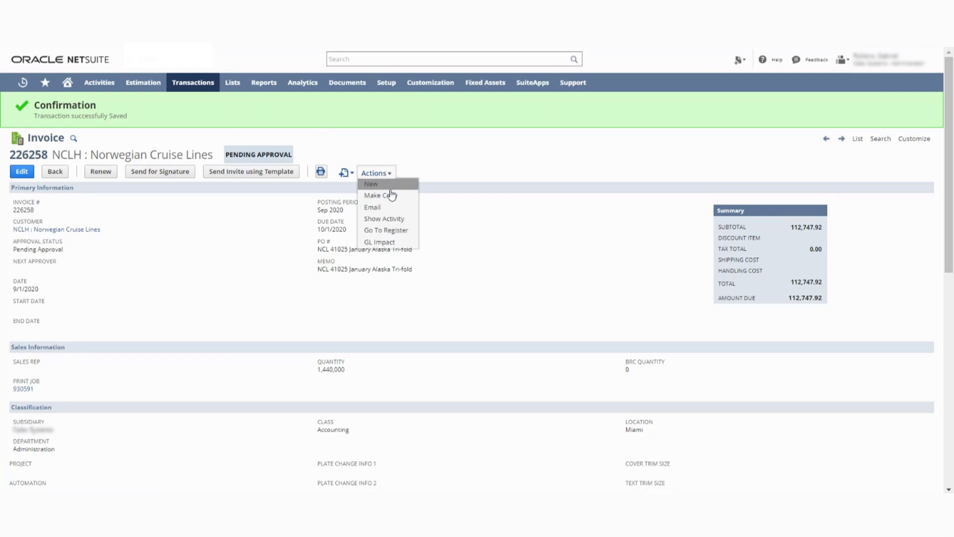
click(390, 195)
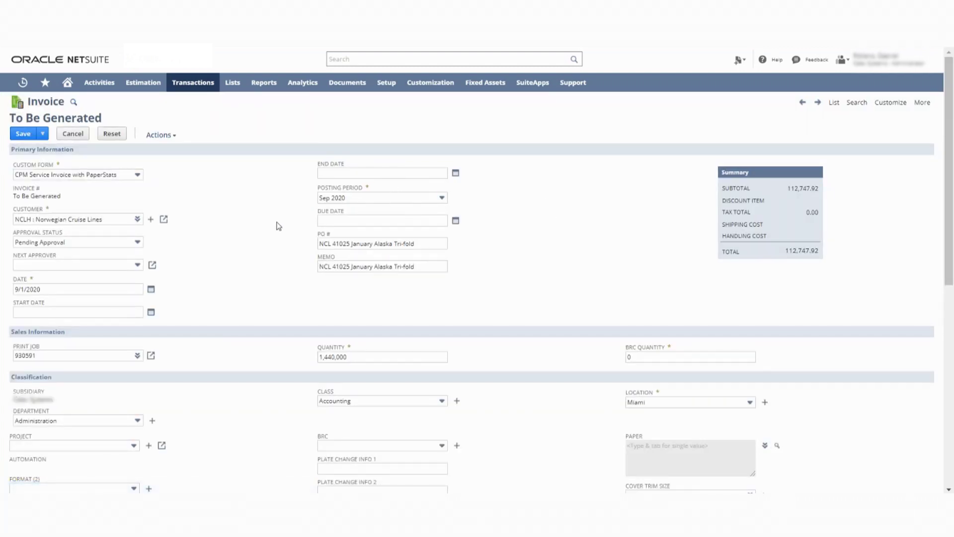
scroll(277, 246, down, 10)
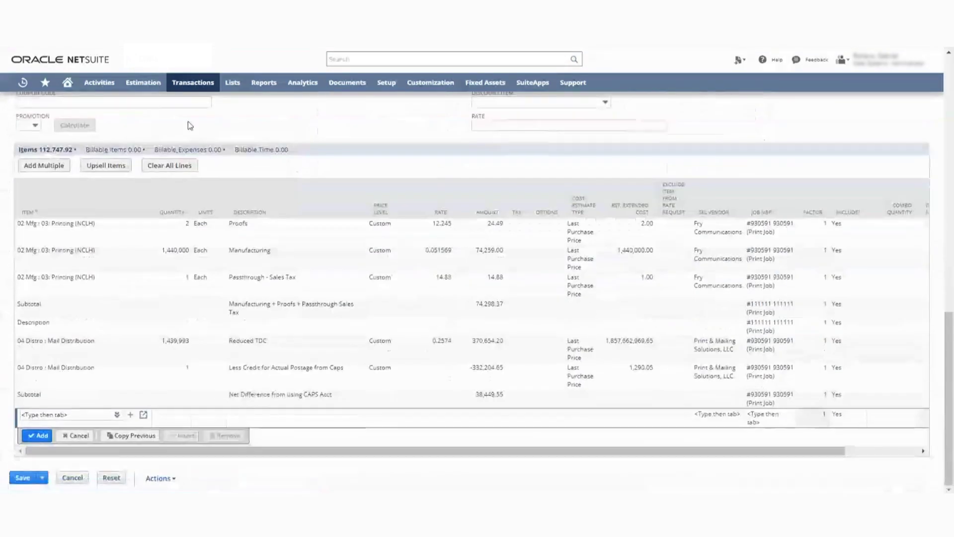
scroll(188, 121, up, 4)
click(405, 263)
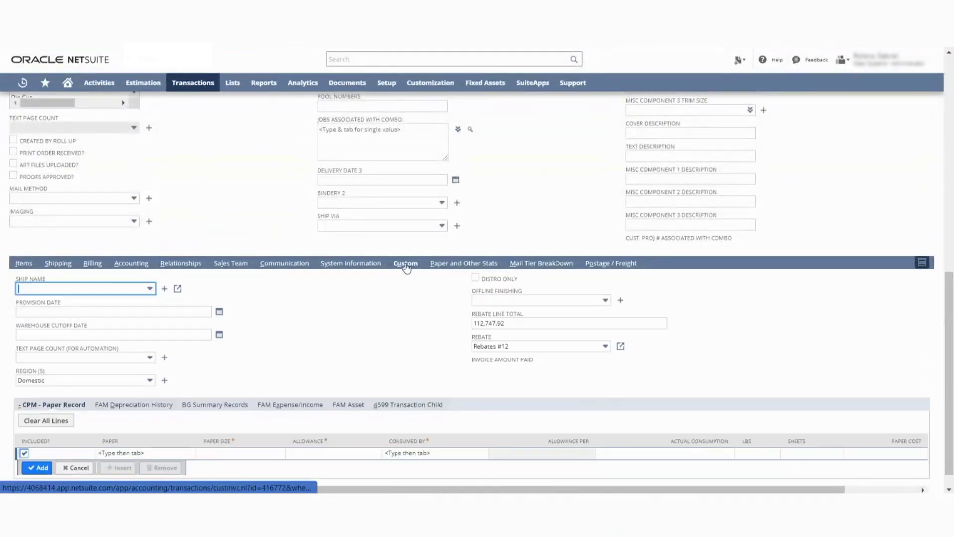
click(537, 322)
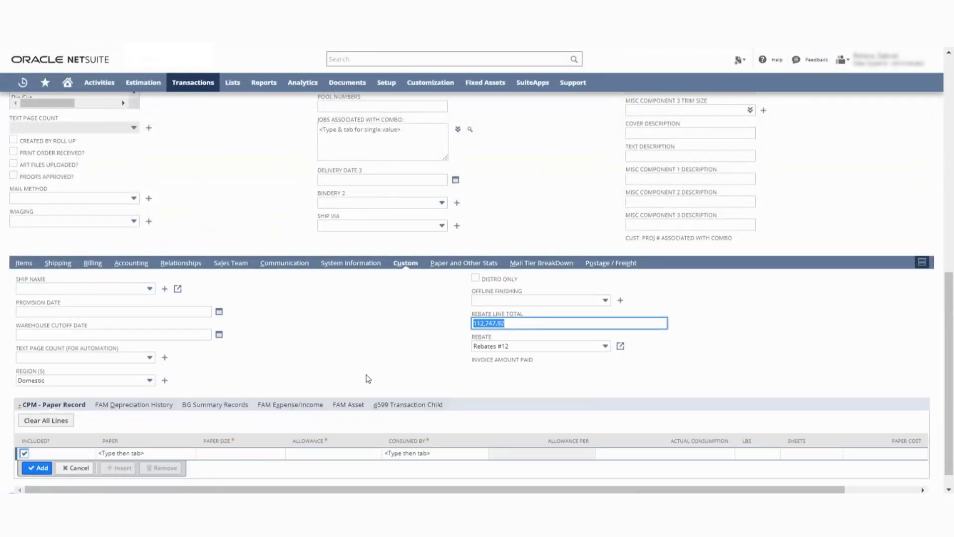
key(BackSpace)
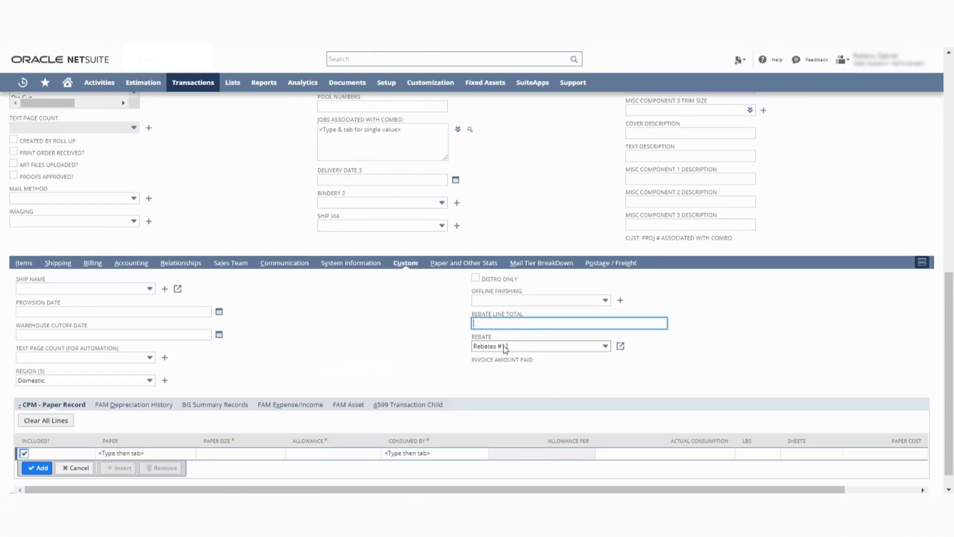
click(524, 346)
click(507, 362)
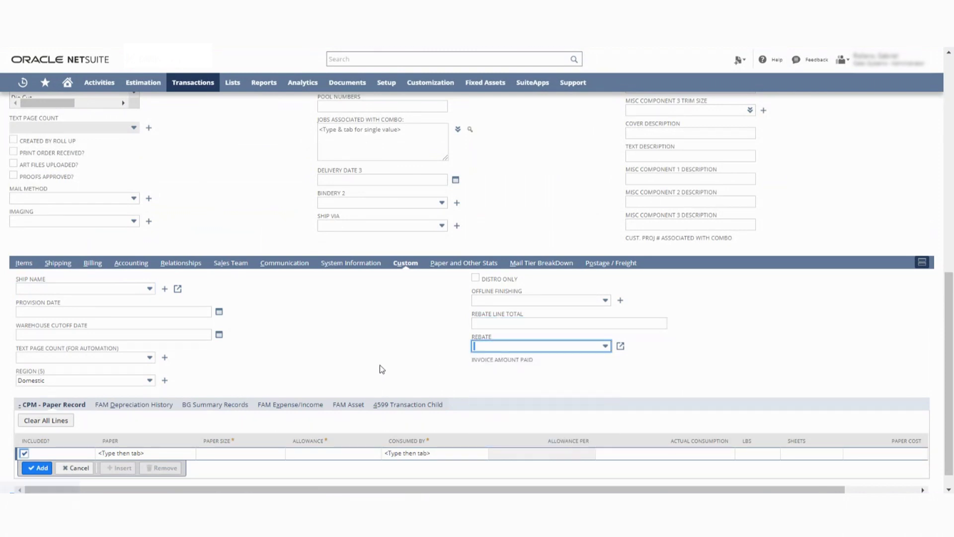
Step: Review the copied invoice and save it
scroll(379, 366, up, 3)
scroll(378, 367, up, 6)
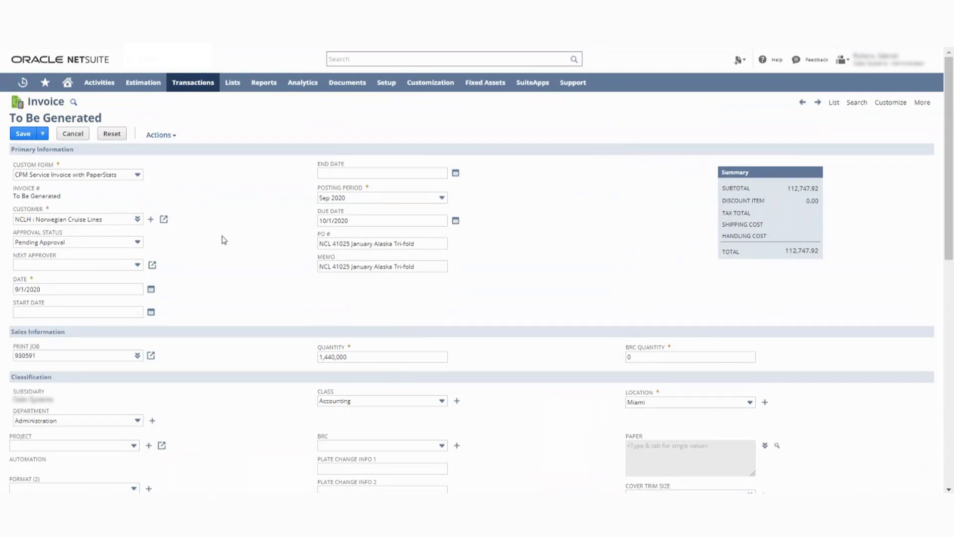
scroll(222, 335, down, 15)
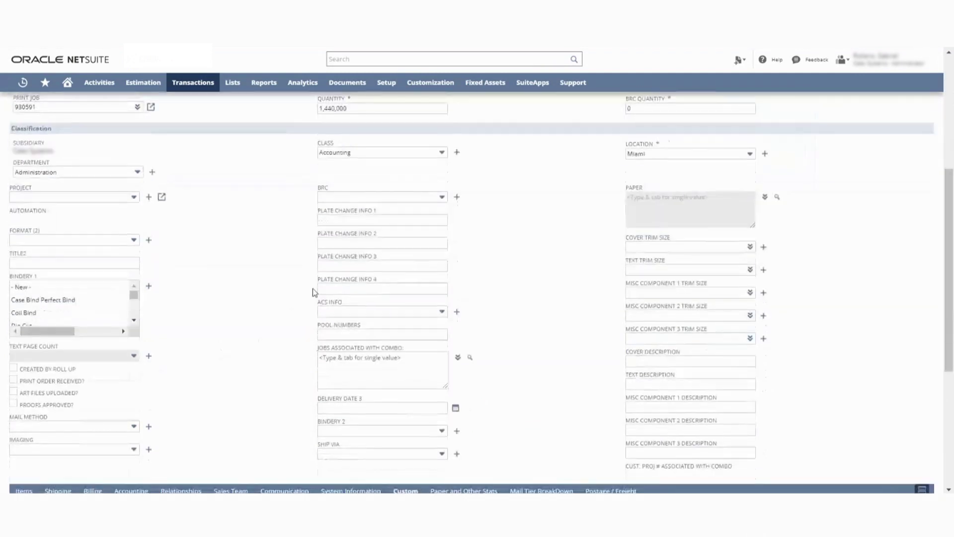
scroll(257, 286, up, 15)
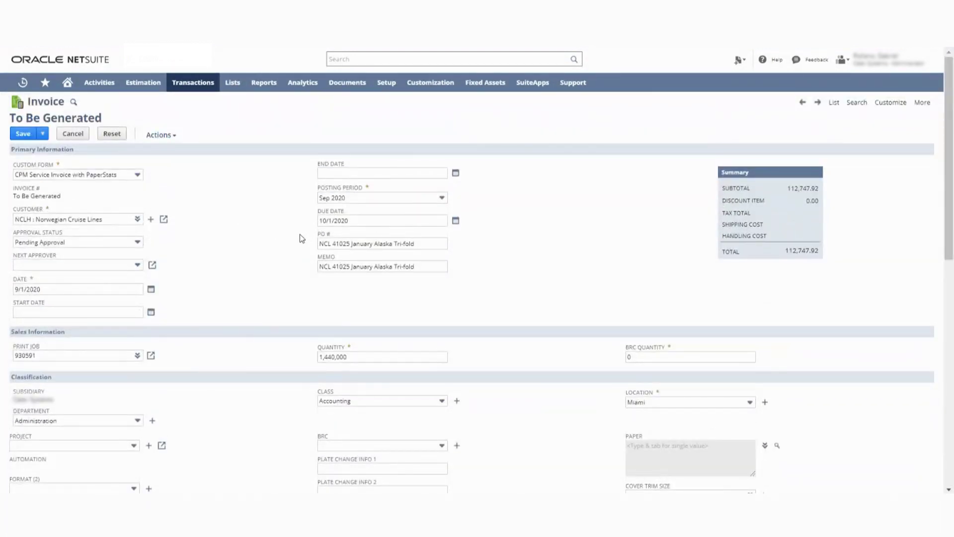
click(19, 134)
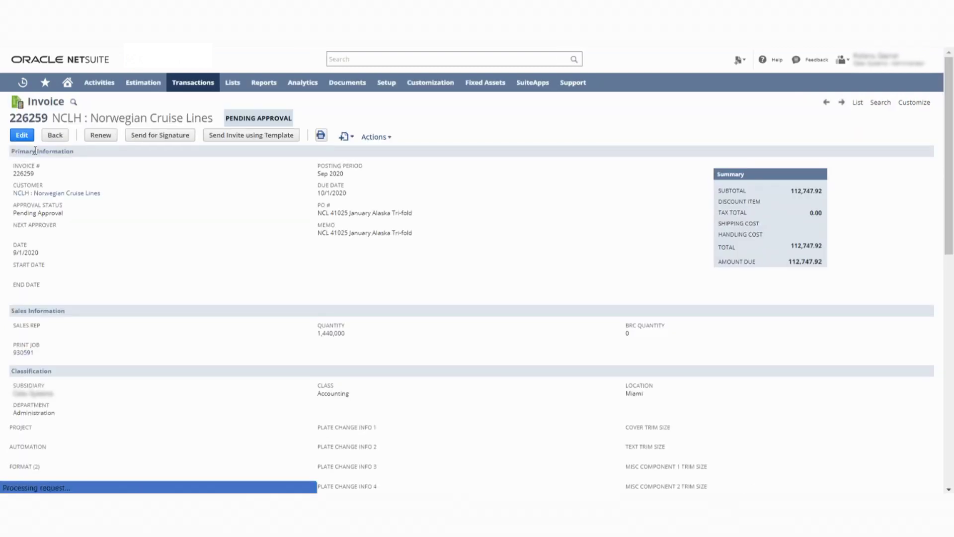
Step: Check the Rebate Line Total and Rebate fields in the saved invoice's custom information
scroll(173, 224, down, 10)
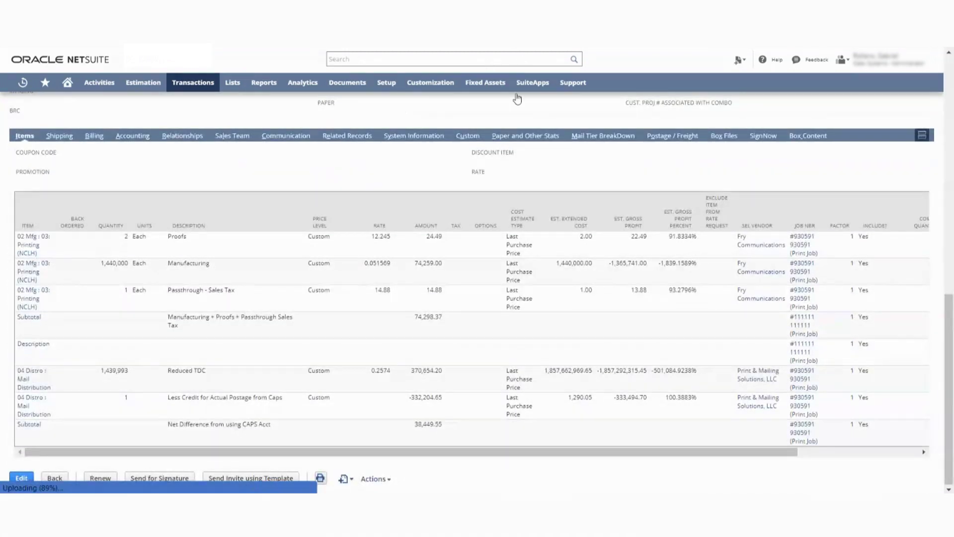
click(474, 130)
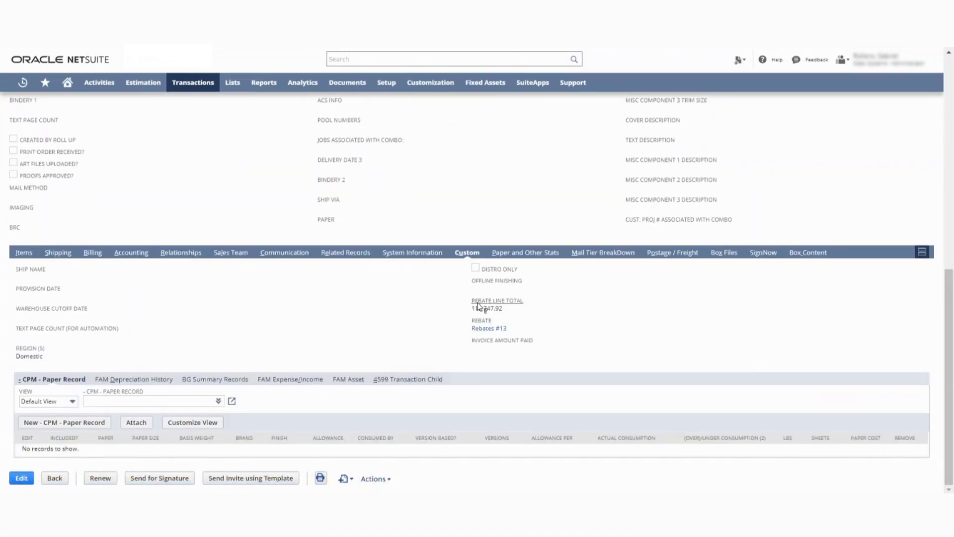
mouse_move(498, 336)
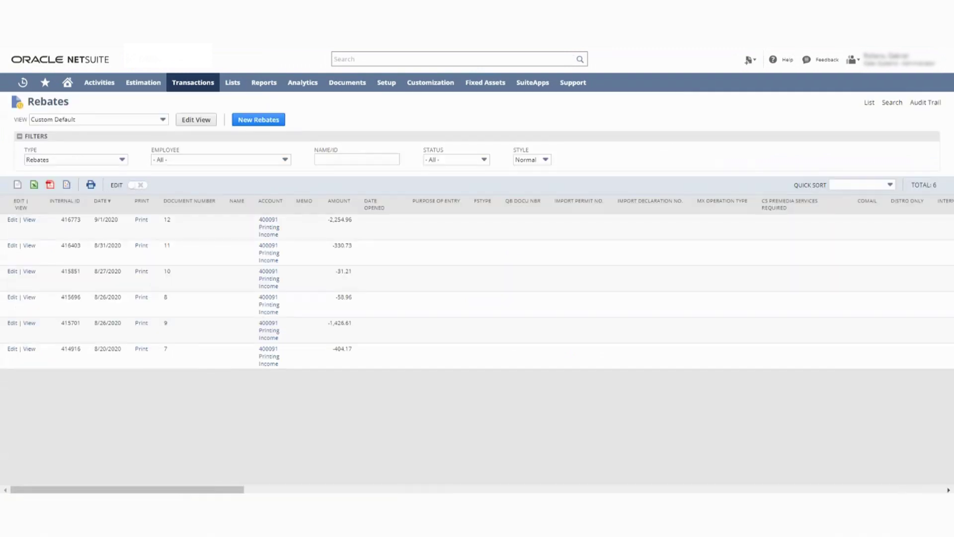
Step: Refresh the Rebates list and view the first rebate listed
key(F5)
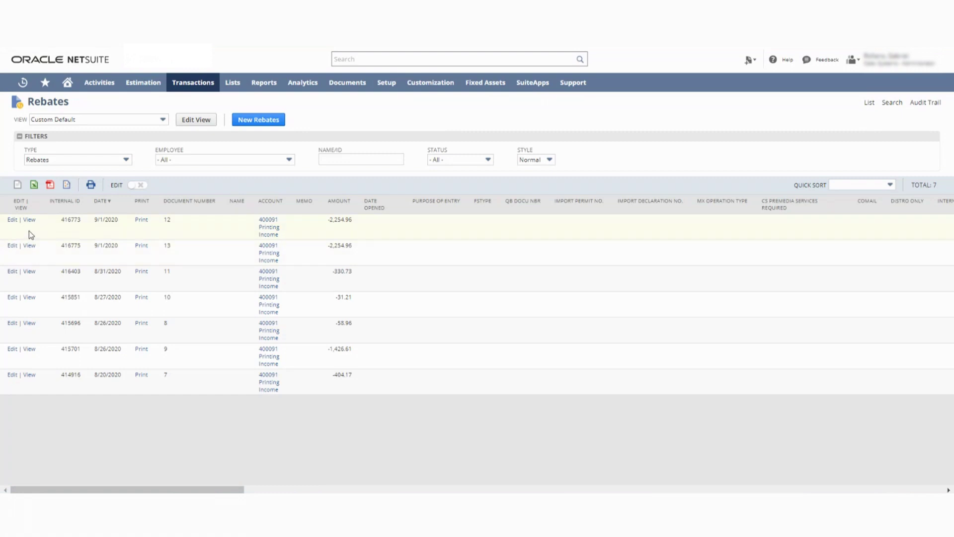
click(30, 220)
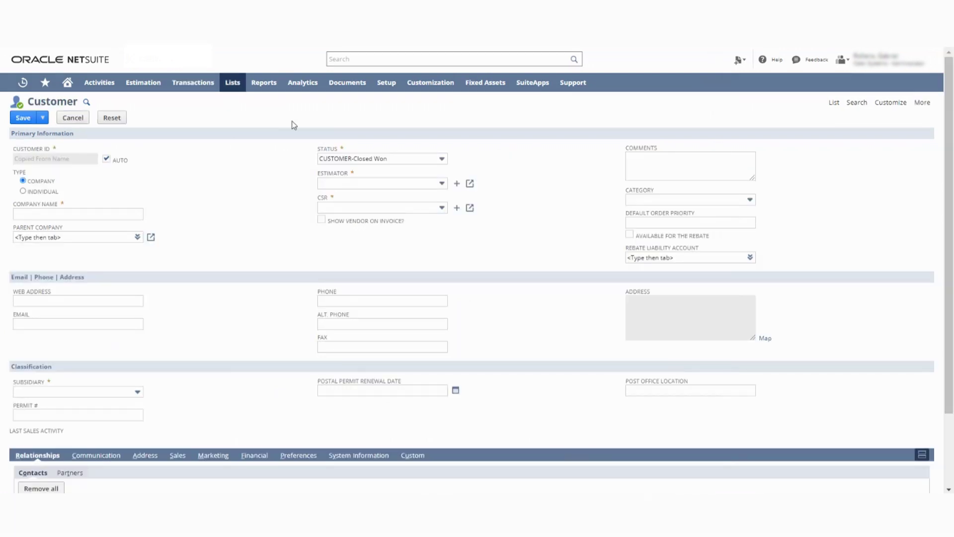
Step: Examine the account ranges offered for Rebate Liability Account on the new customer form, and leave the form without saving
mouse_move(223, 86)
mouse_move(257, 158)
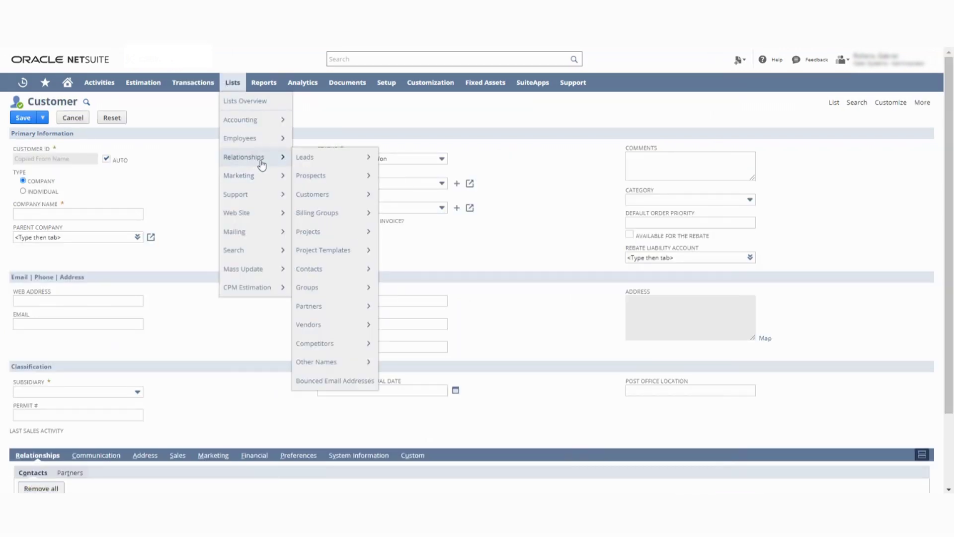
mouse_move(350, 195)
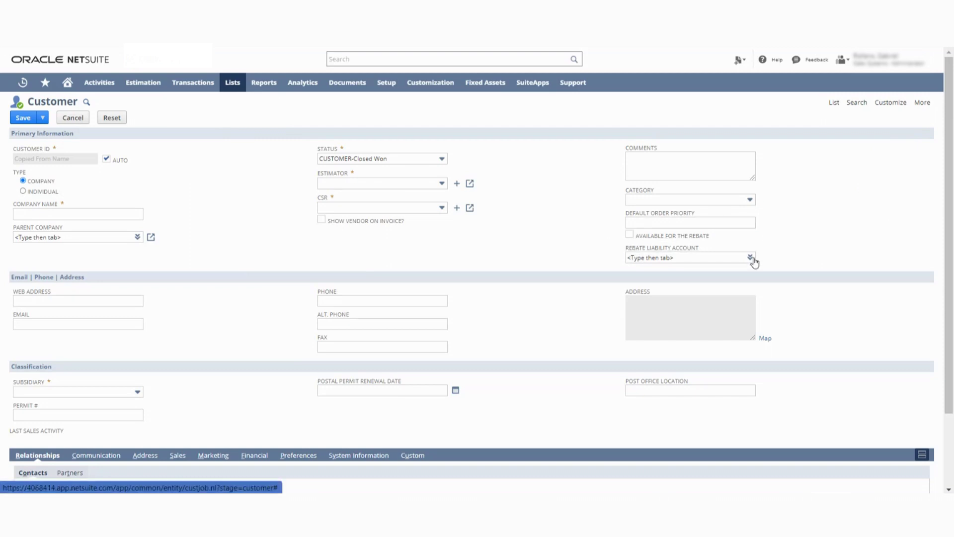
click(746, 271)
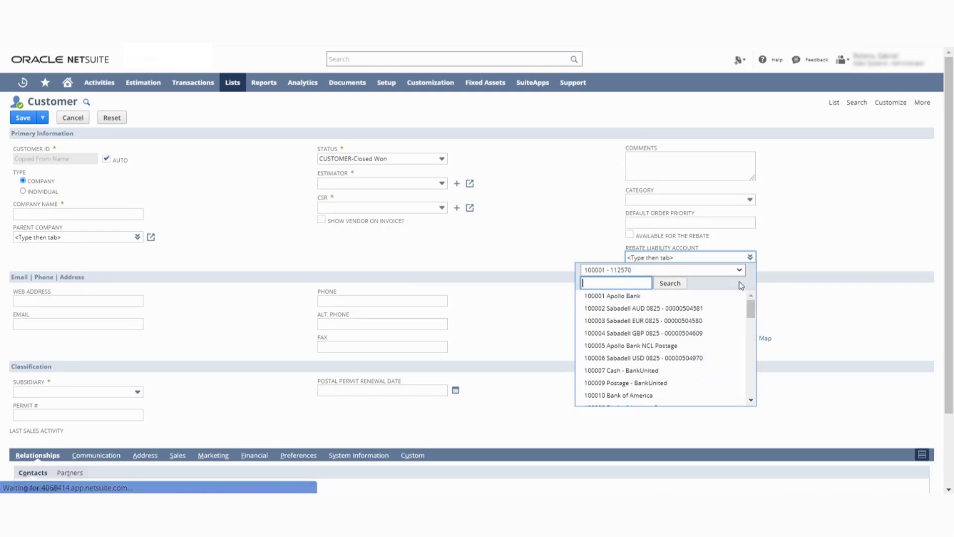
scroll(661, 338, down, 10)
click(671, 274)
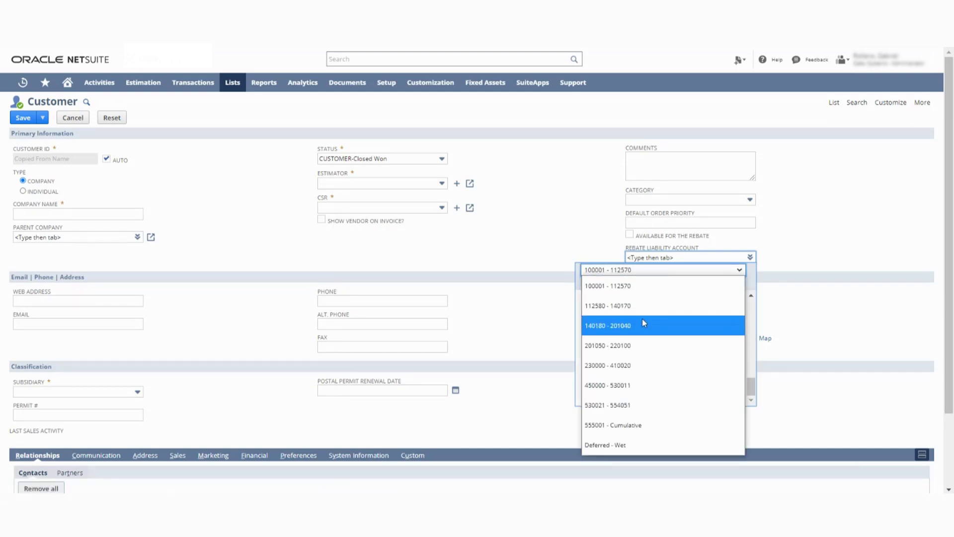
click(805, 226)
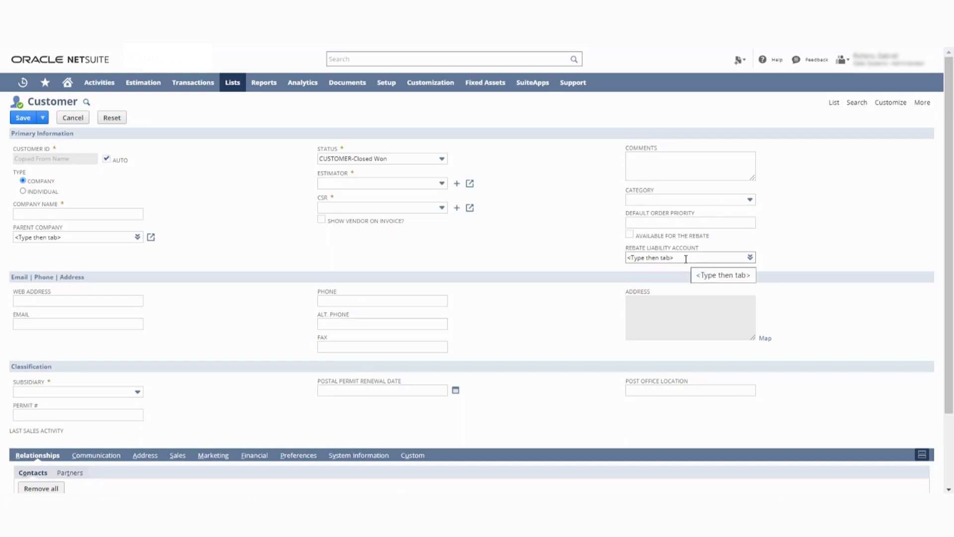
click(834, 102)
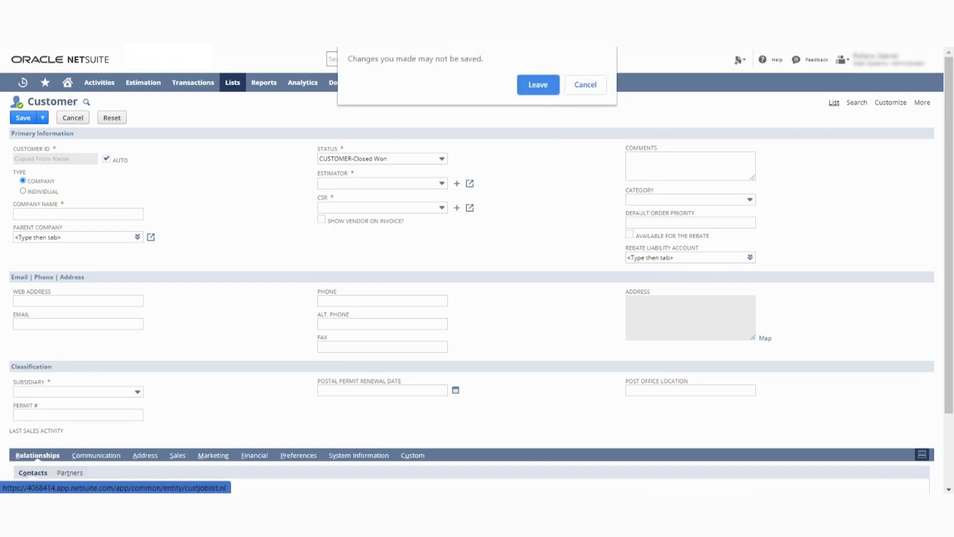
click(536, 89)
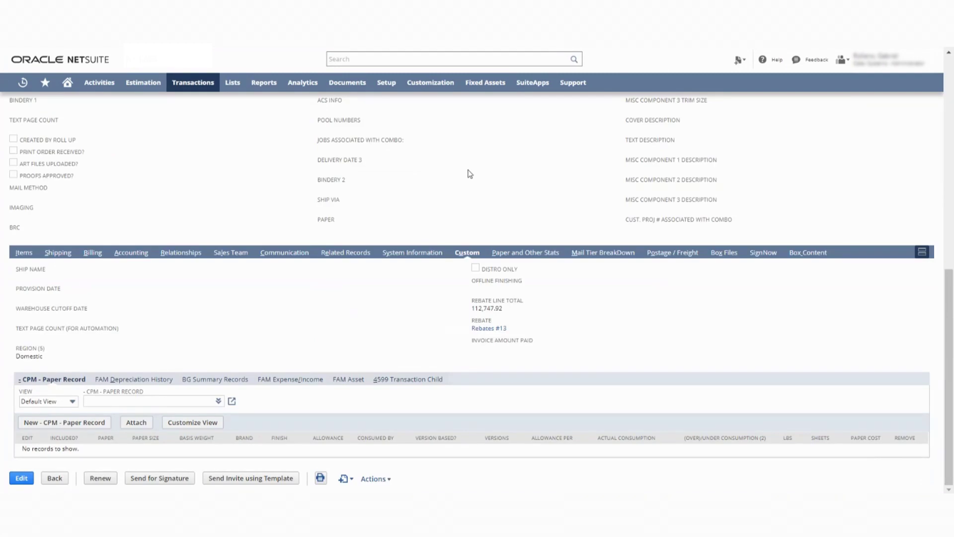
Step: Open the Norwegian Cruise Lines customer record from the invoice and copy its Rebate Liability Account value
scroll(318, 214, up, 15)
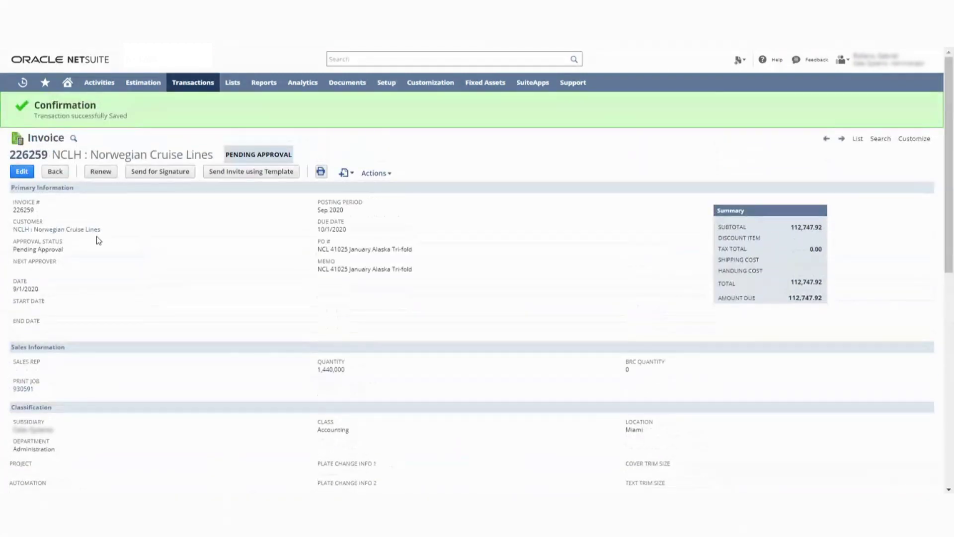
click(72, 230)
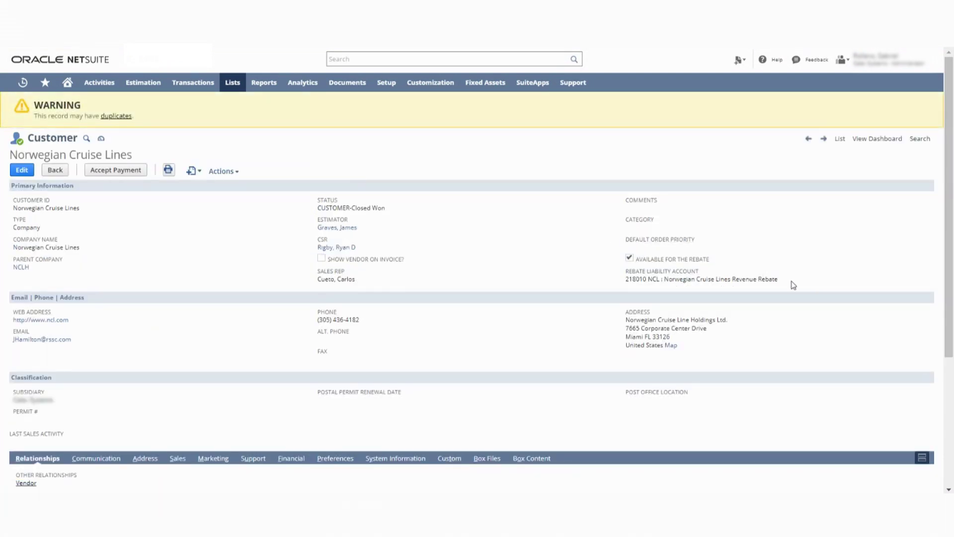
drag(793, 285, 634, 279)
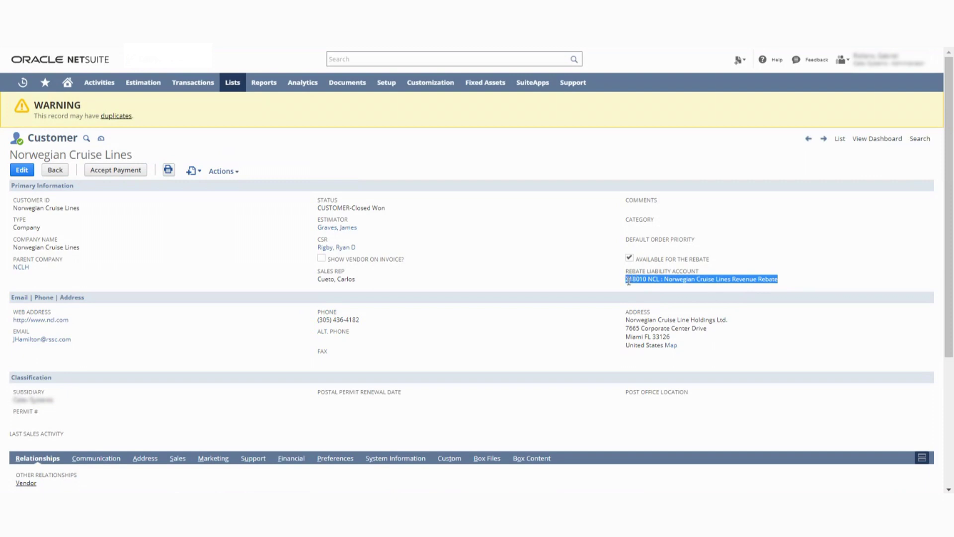
right_click(629, 281)
click(643, 290)
Step: Search for the copied Norwegian Cruise Lines Revenue Rebate account and view it in the Chart of Accounts
click(455, 55)
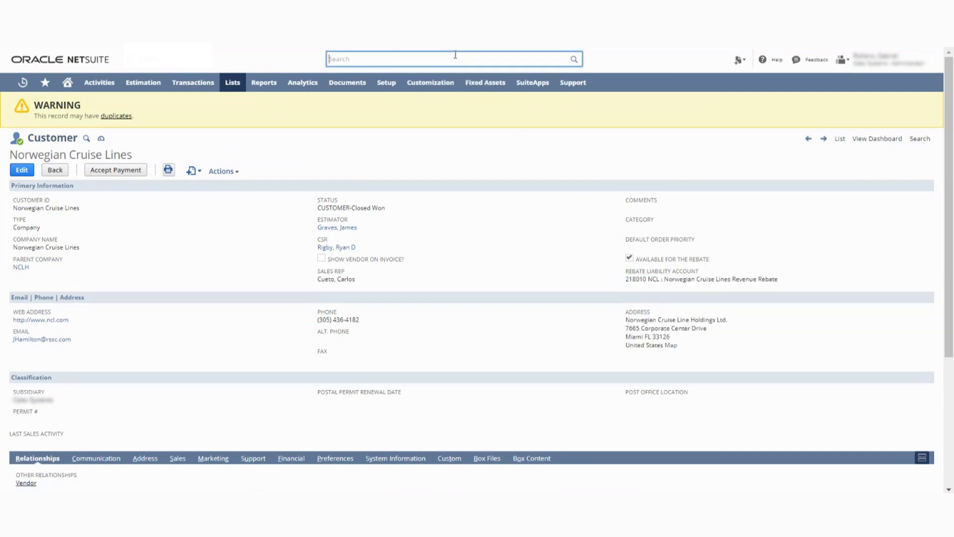
right_click(456, 55)
click(482, 152)
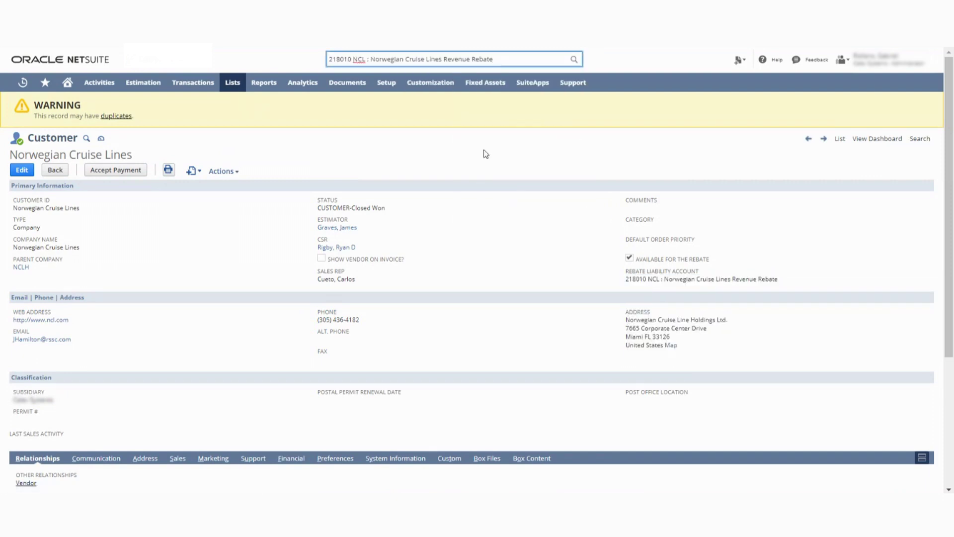
key(Return)
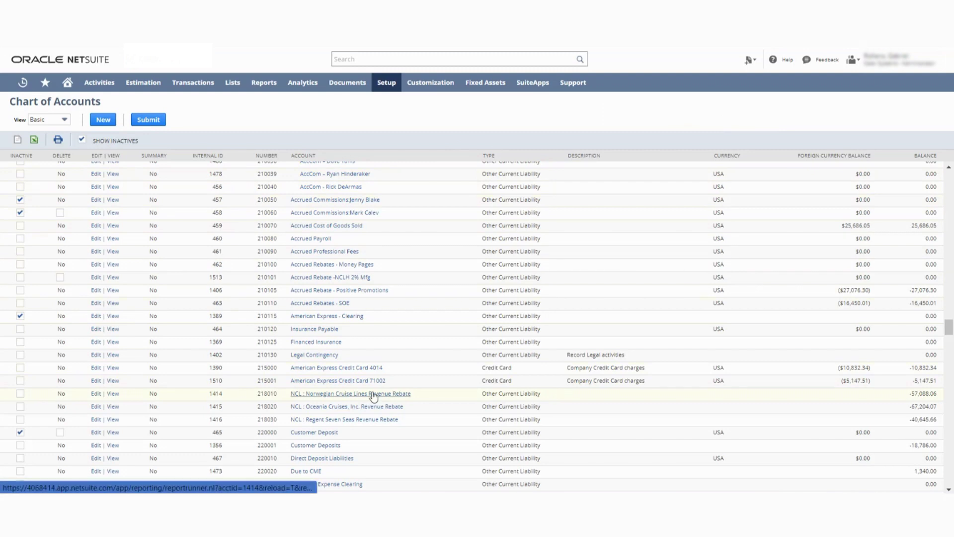
click(926, 367)
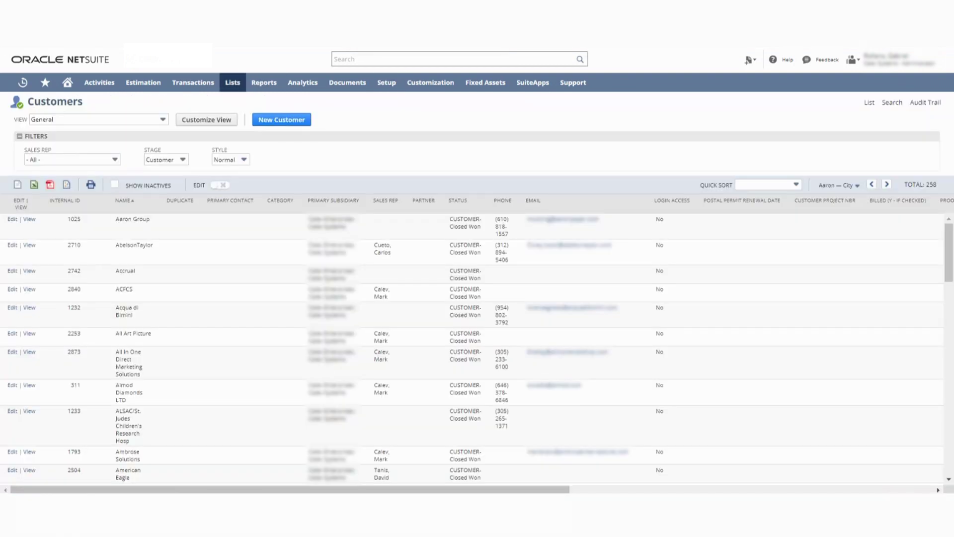
Step: Open a new customer form from the Customers list and go to its Rebate Liability Account field
click(286, 124)
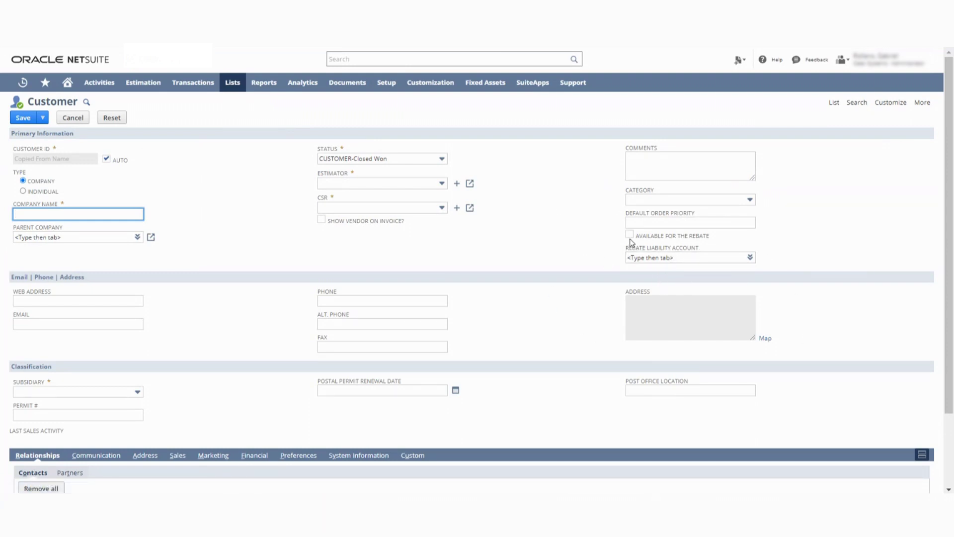
click(701, 257)
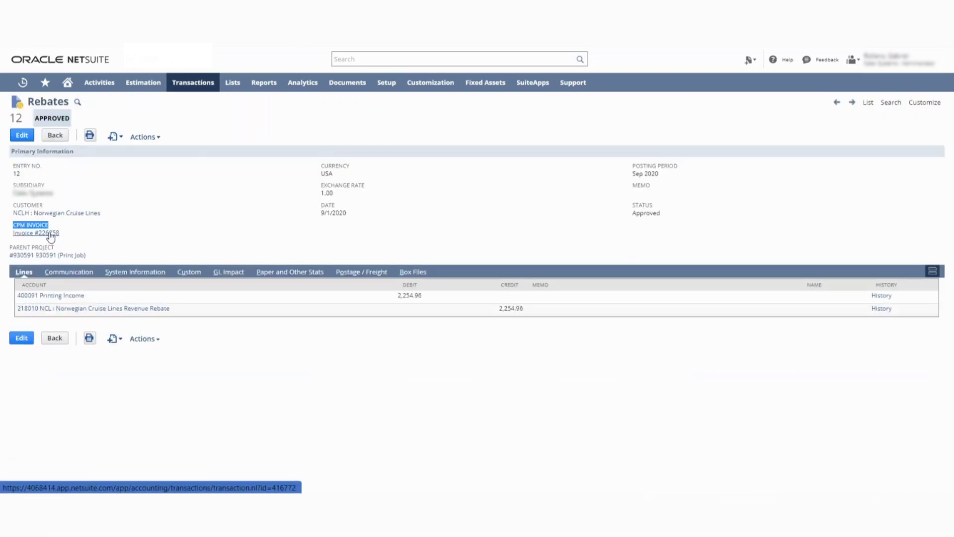
Step: Open the CPM invoice linked to rebate entry 12 and view its item lines
click(50, 234)
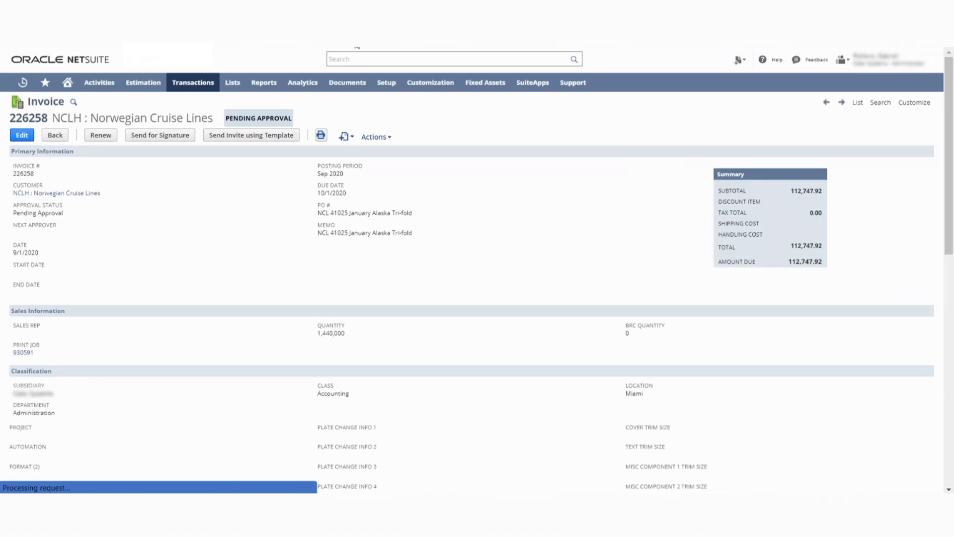
scroll(422, 215, down, 15)
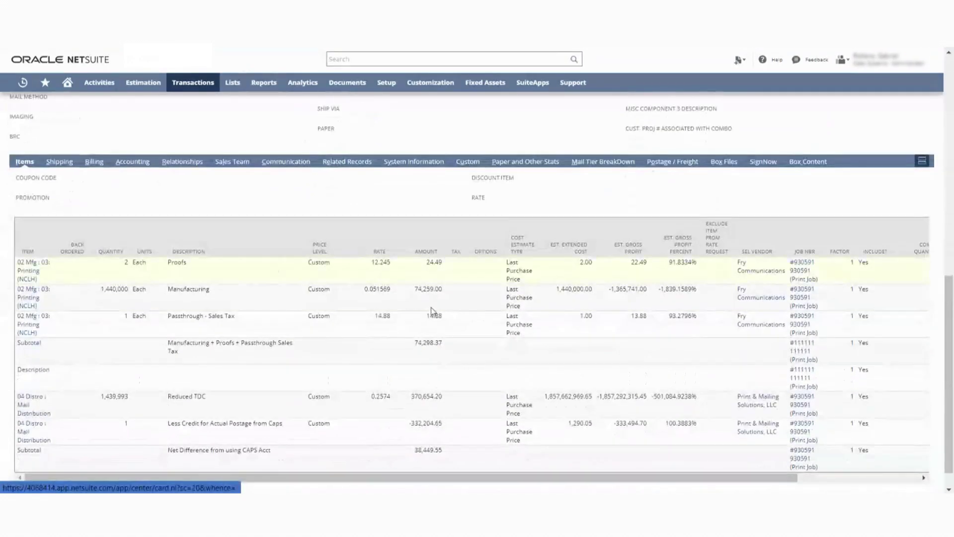